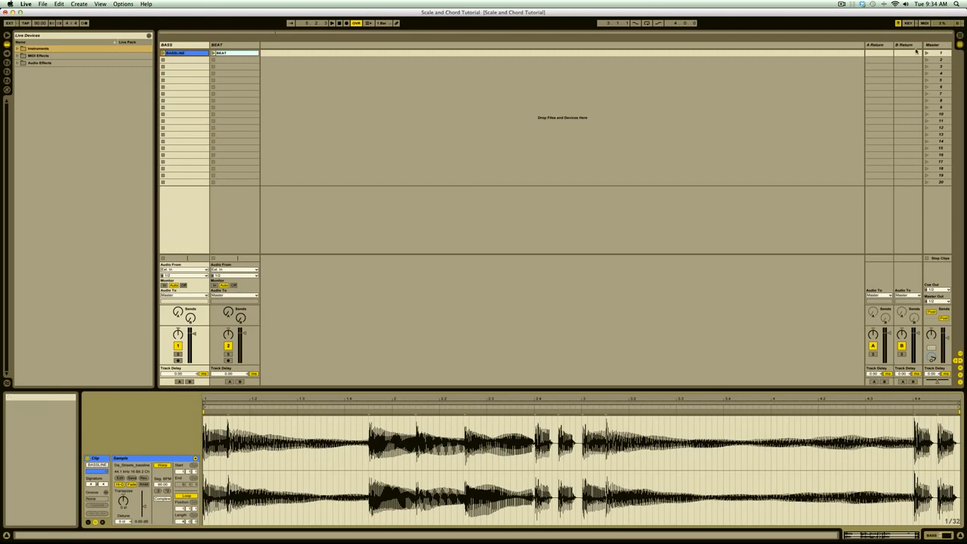
Play the first scene to hear the bassline with the beat, and stop all clips.
click(927, 53)
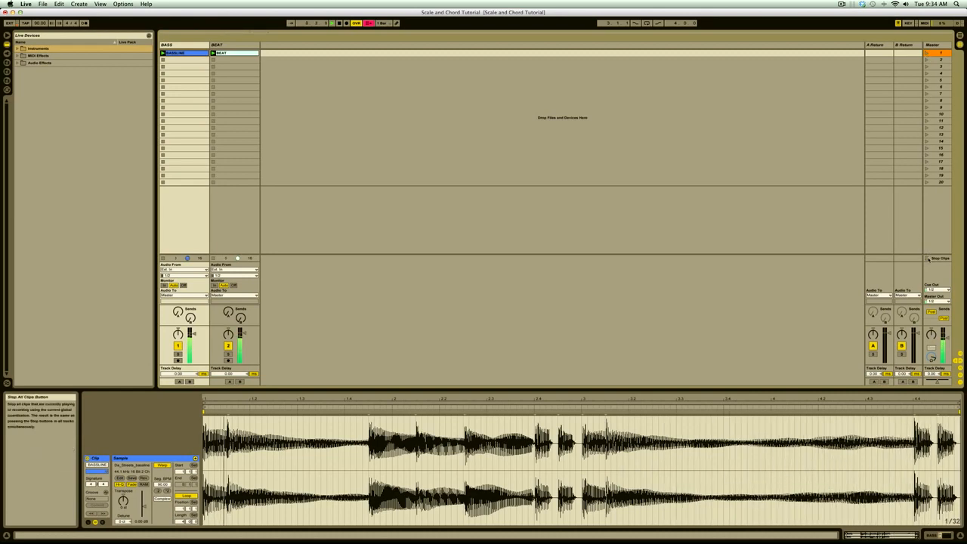
click(928, 260)
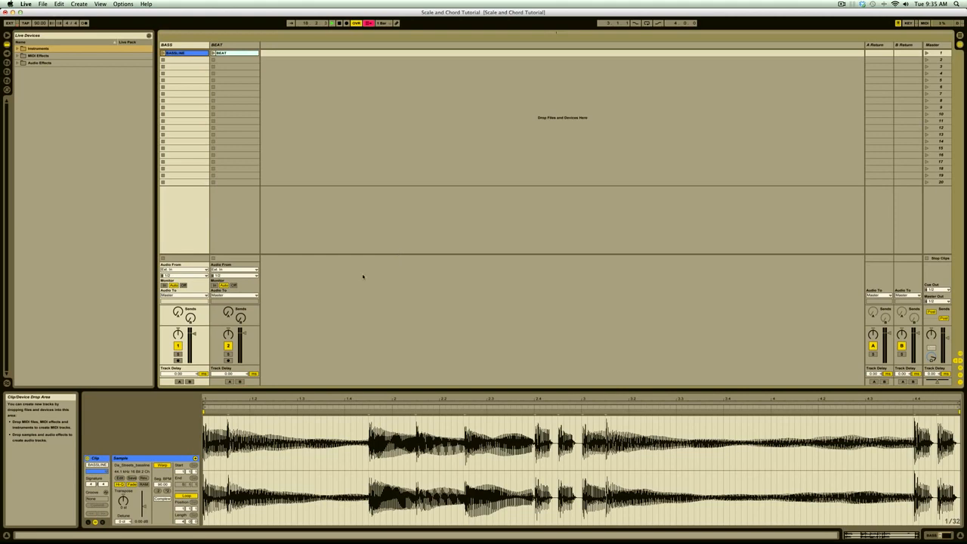
Switch to Mixed In Key and view its song collection with the key results.
key(ctrl+Up)
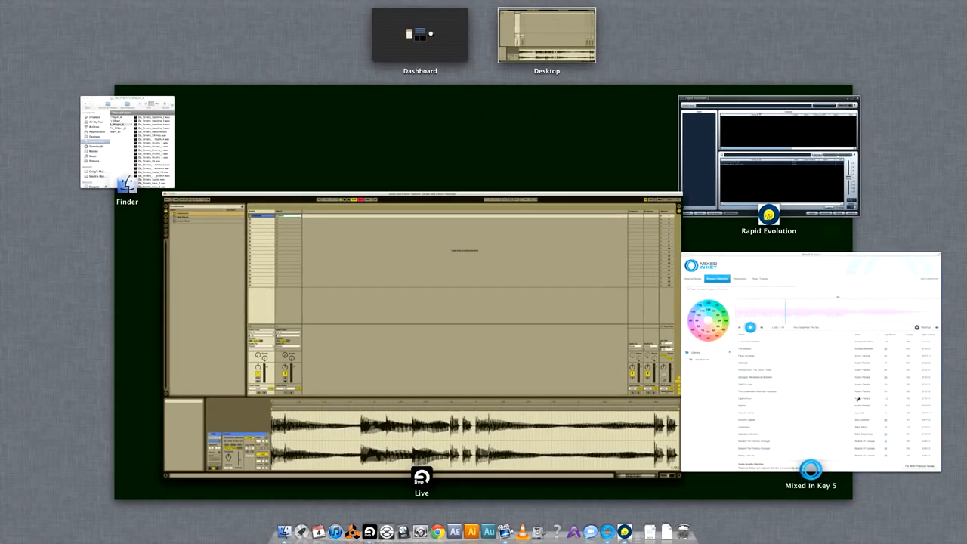
click(857, 398)
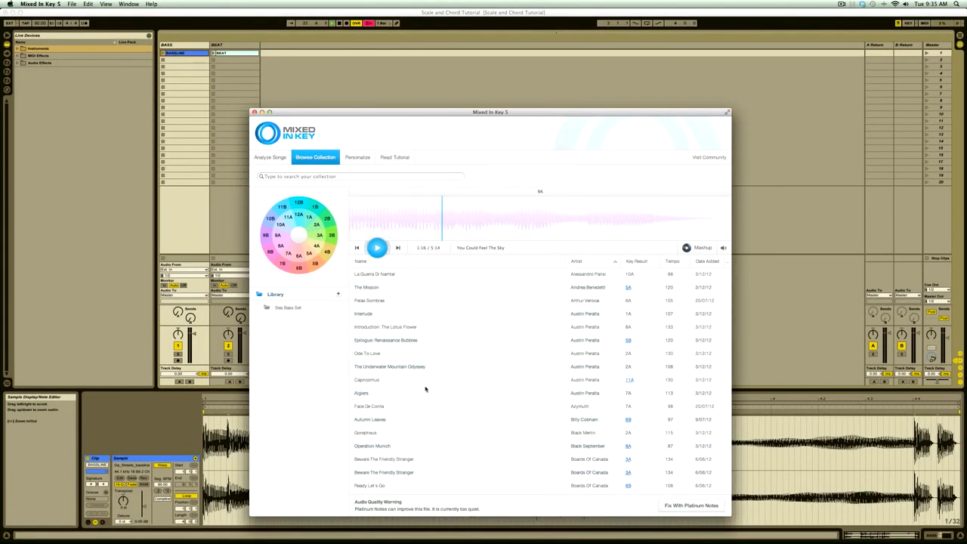
Switch to Rapid Evolution, clear its song list and minimise the Mixed In Key window.
key(ctrl+Up)
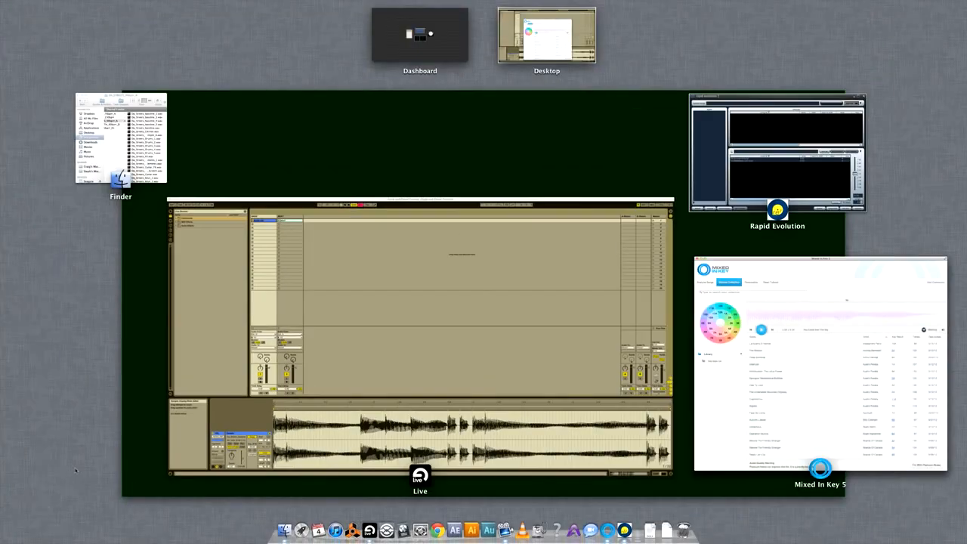
click(754, 195)
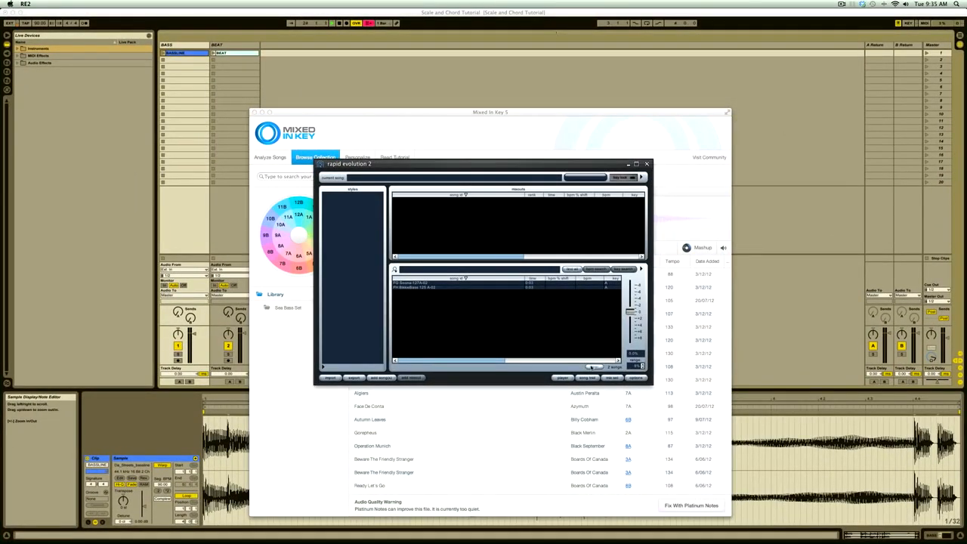
click(596, 367)
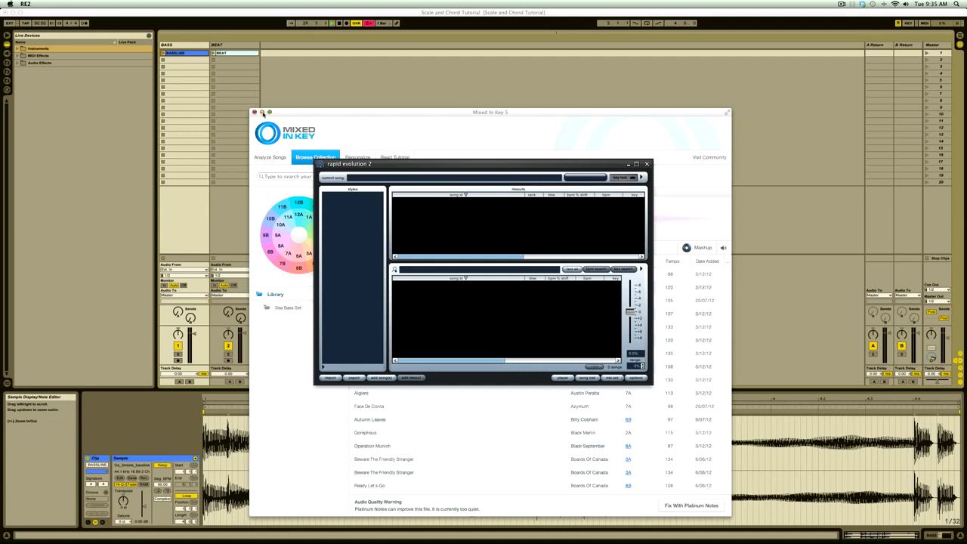
click(262, 113)
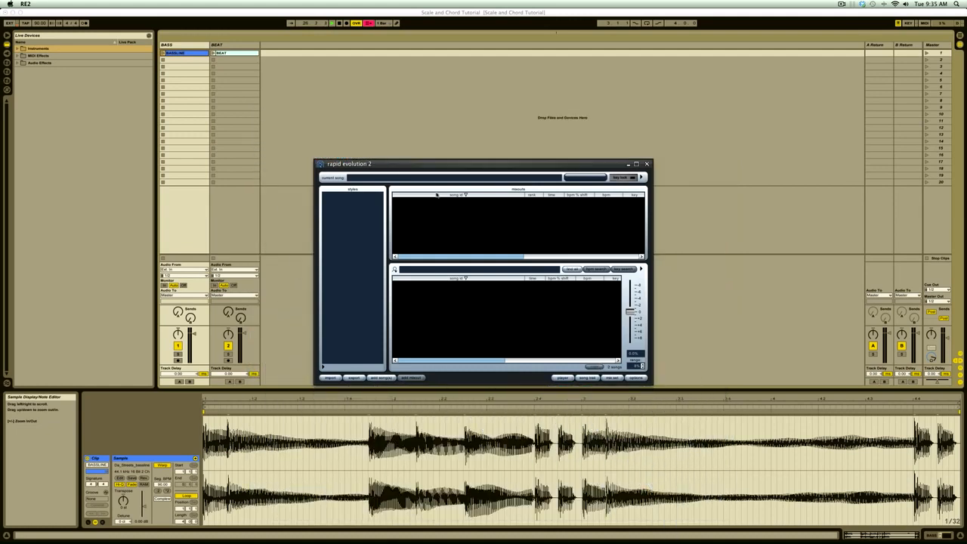
Add Da_Streets_bassline_4.wav from the Finder window to Rapid Evolution and detect its key from the file.
key(ctrl+Up)
click(202, 296)
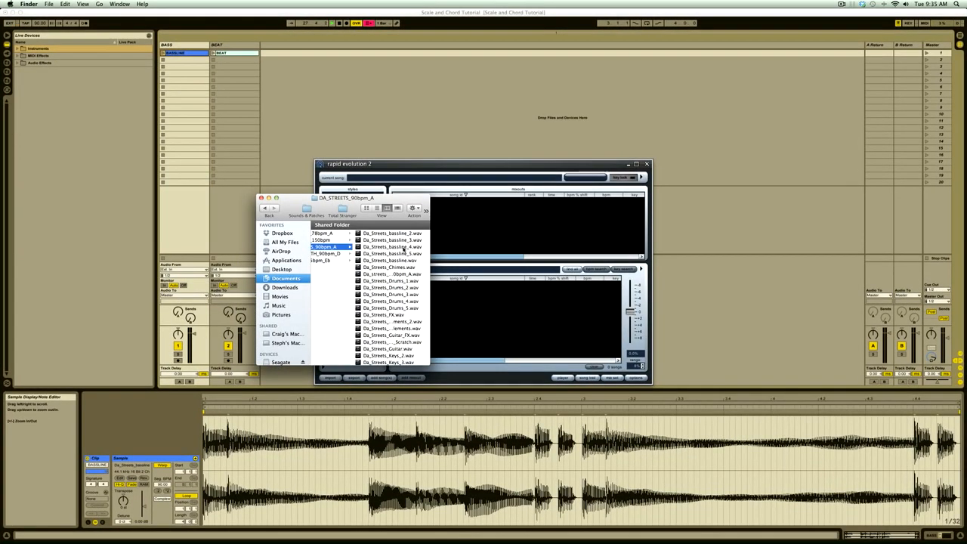
drag(392, 247, 515, 314)
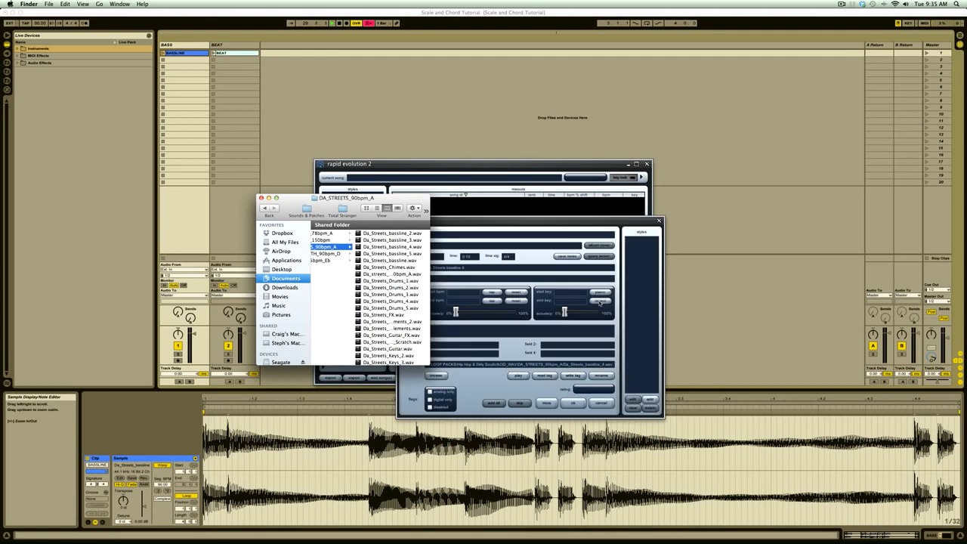
click(601, 301)
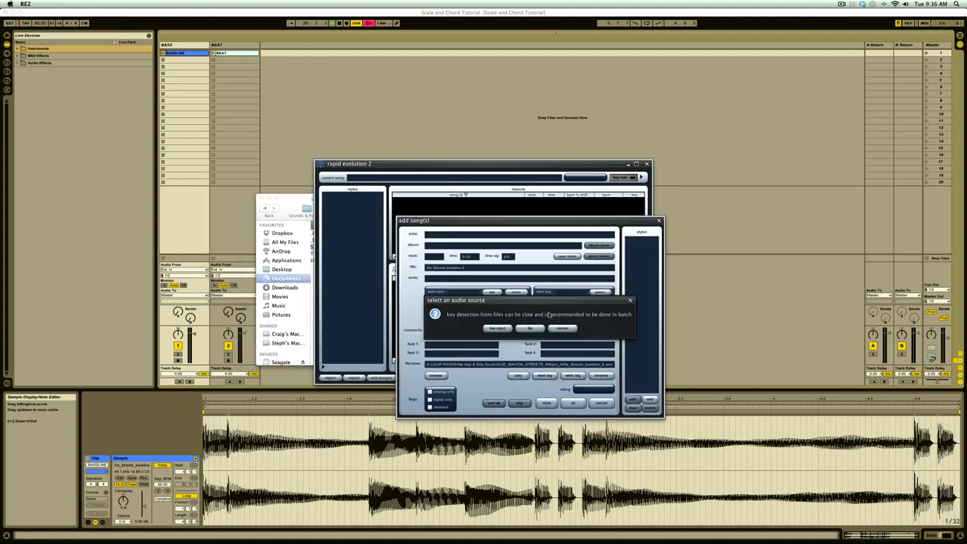
click(531, 329)
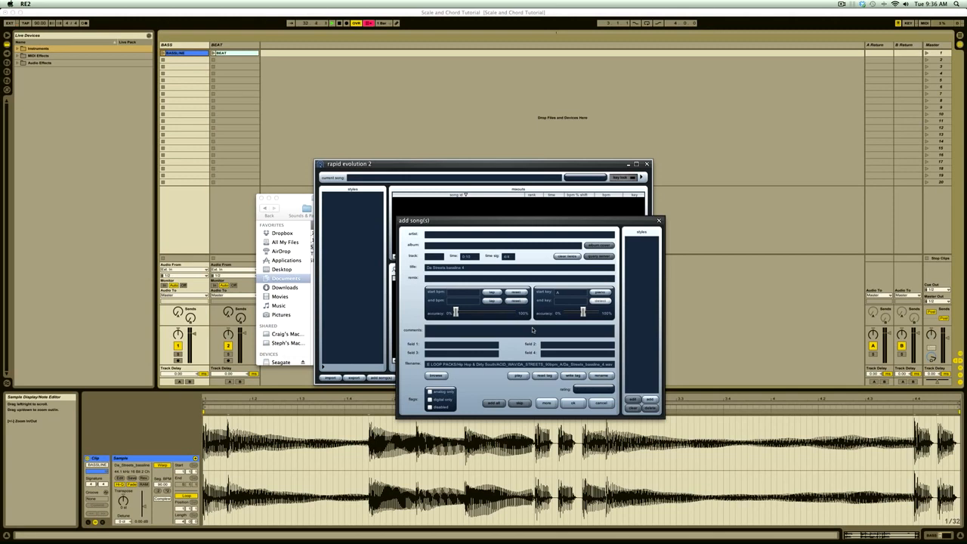
mouse_move(561, 312)
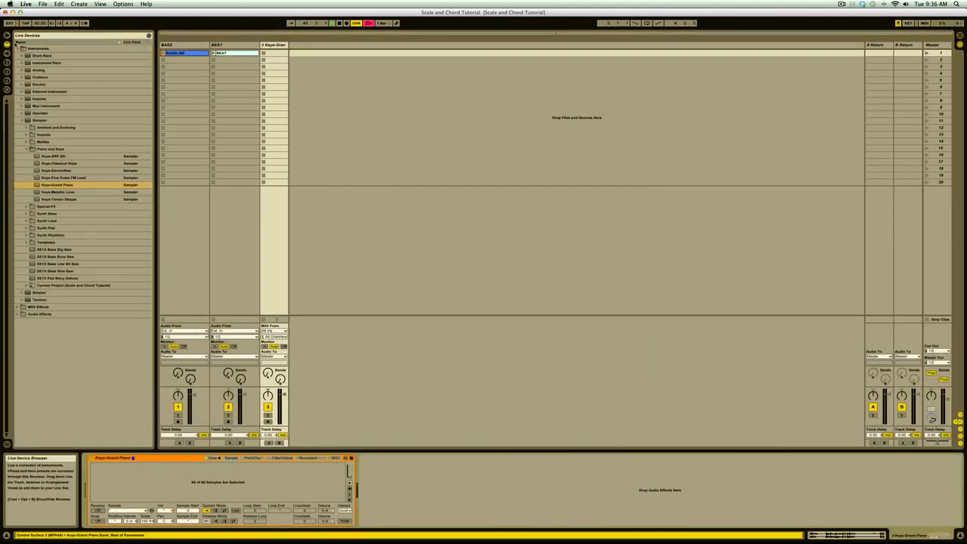
Add a Compressor audio effect after the Keys-Grand Piano instrument on the third track.
click(18, 48)
click(19, 63)
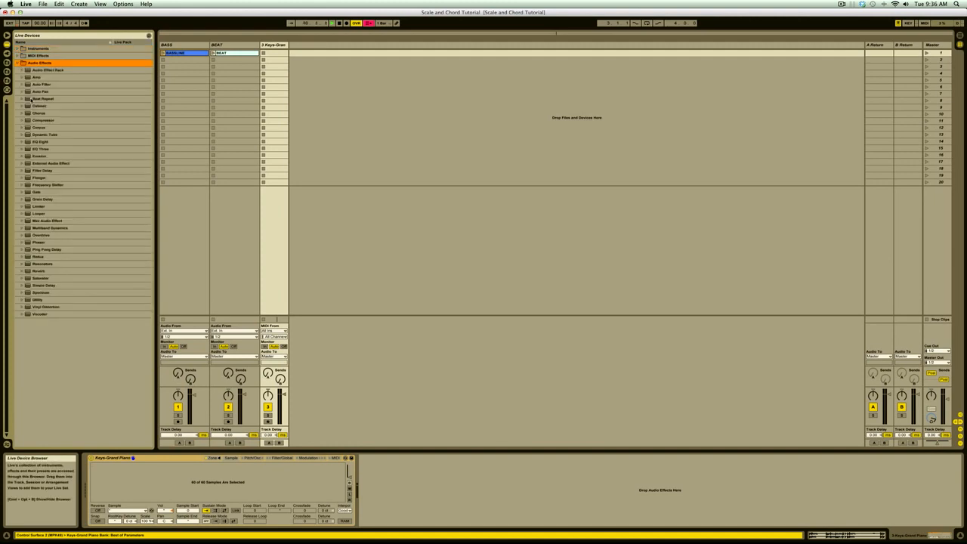
drag(33, 121, 361, 488)
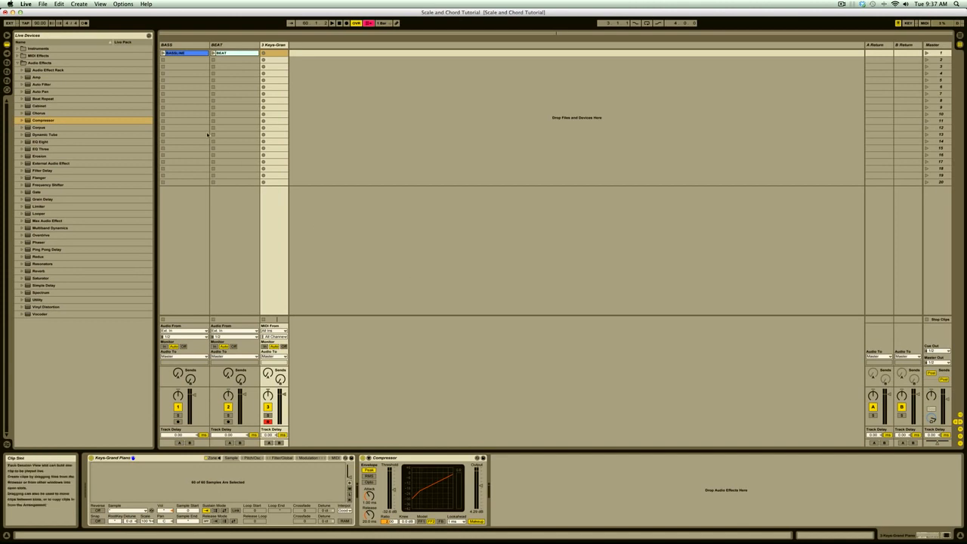
Insert the Scale MIDI effect in front of the Keys-Grand Piano instrument.
click(17, 63)
click(17, 56)
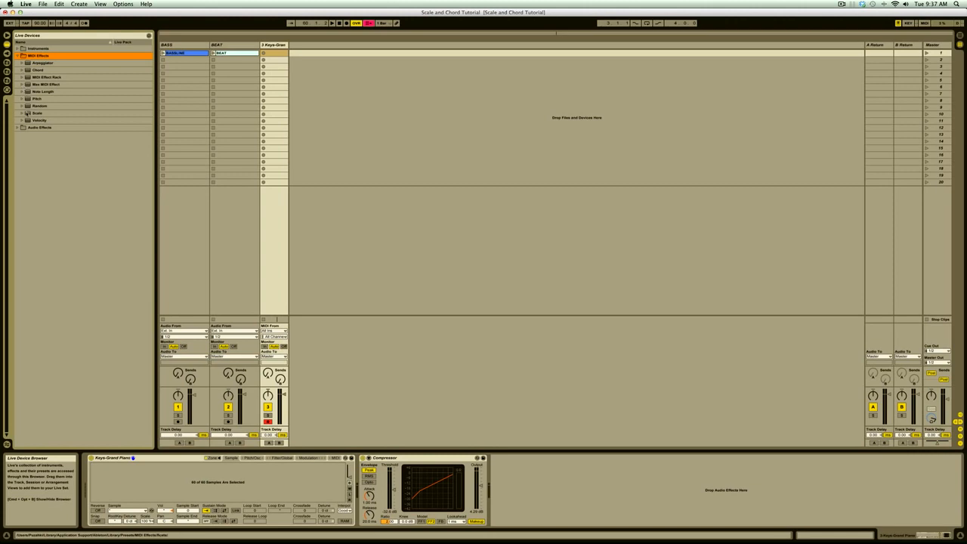
click(27, 113)
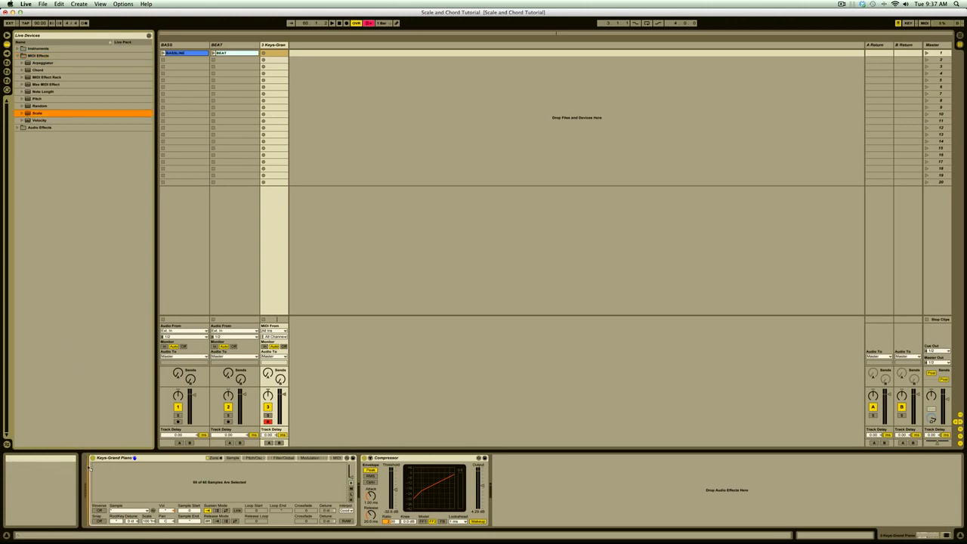
drag(88, 474, 89, 475)
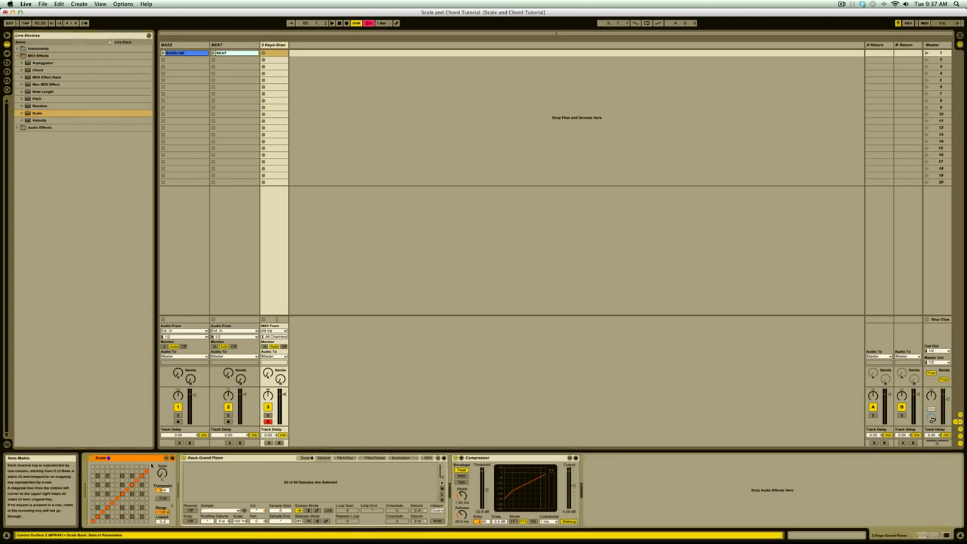
Load the C Minor preset into the Scale effect.
click(167, 459)
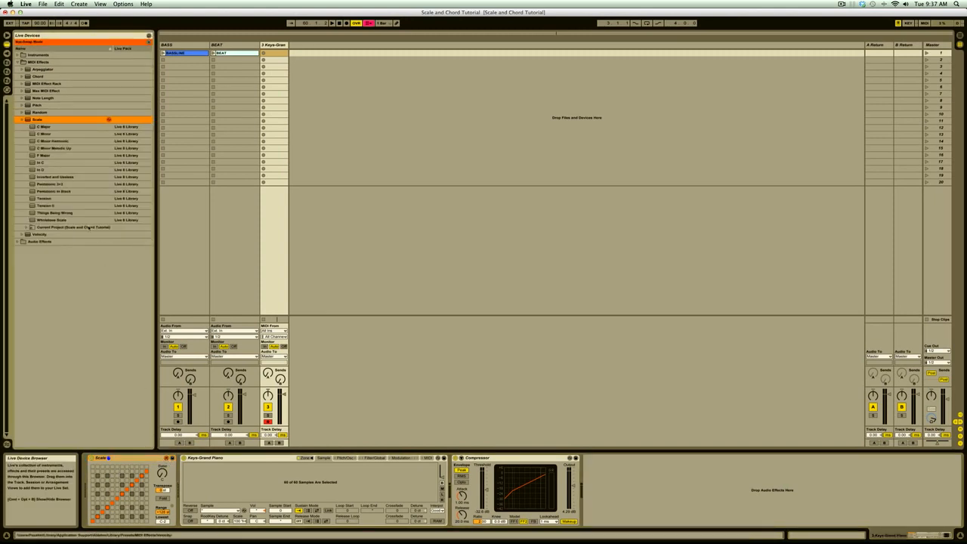
double_click(41, 133)
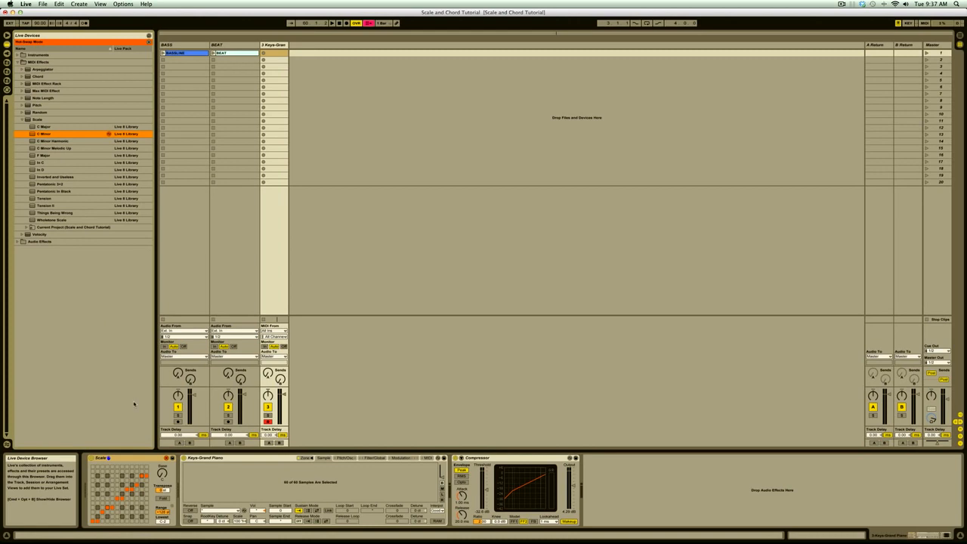
click(153, 458)
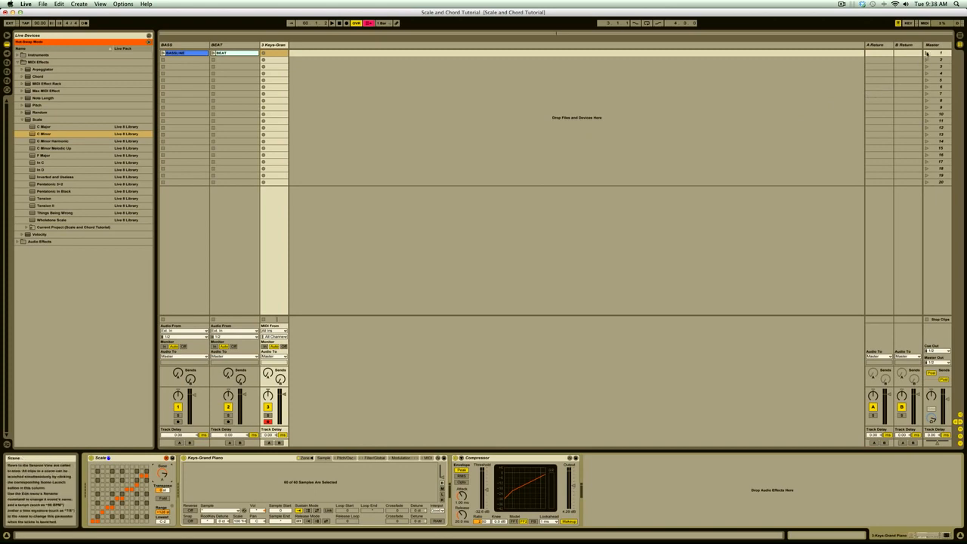
Record a piano clip over the bassline and beat in the first scene, and delete that clip.
click(926, 53)
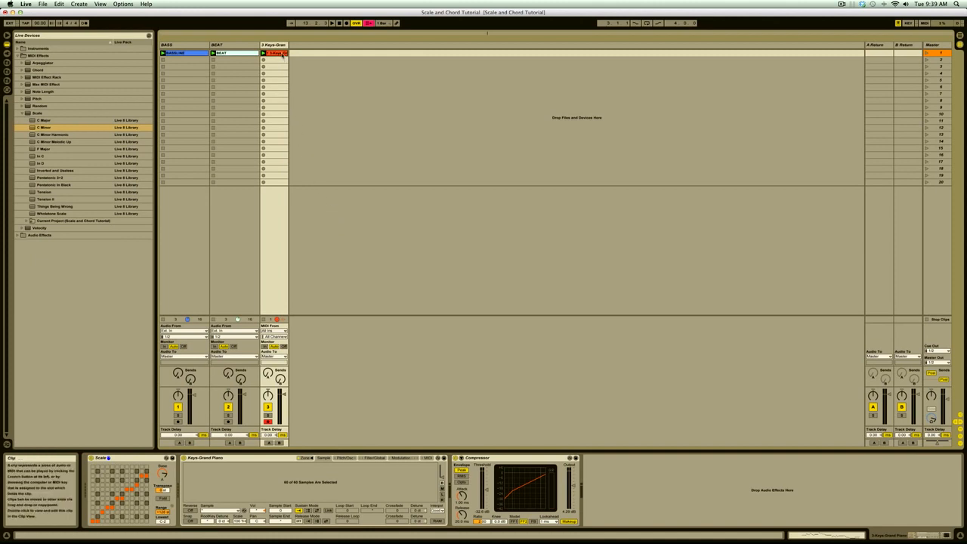
key(Delete)
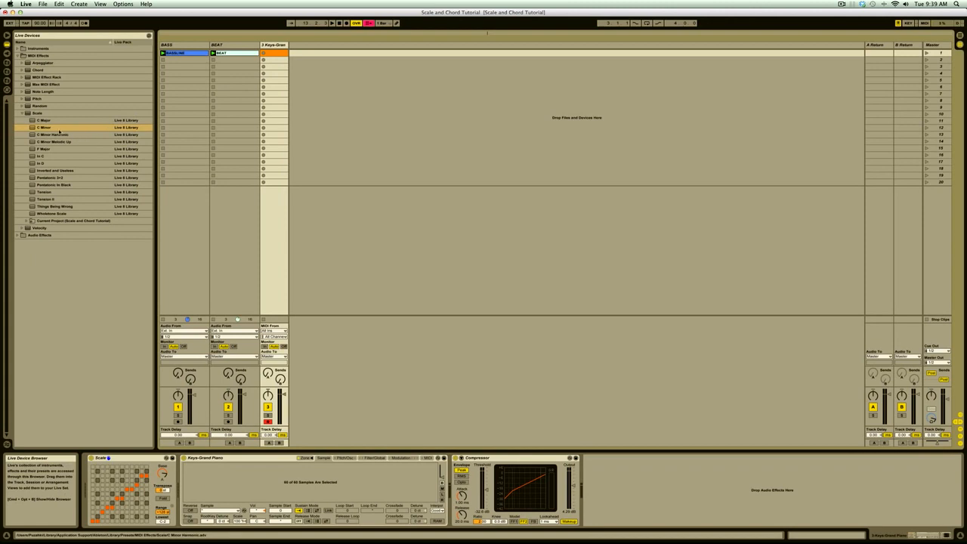
Insert the Chord MIDI effect between Scale and the Keys-Grand Piano instrument.
click(21, 113)
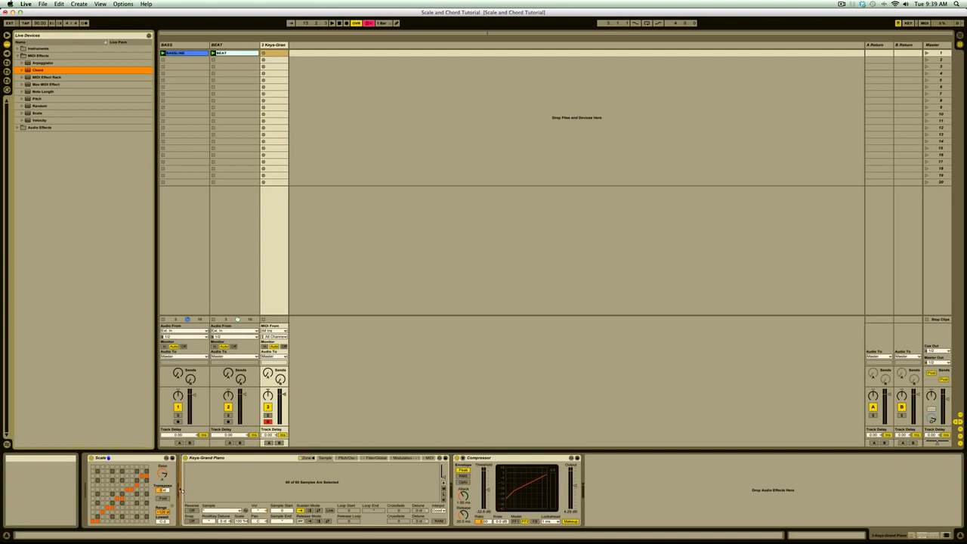
drag(180, 489, 179, 489)
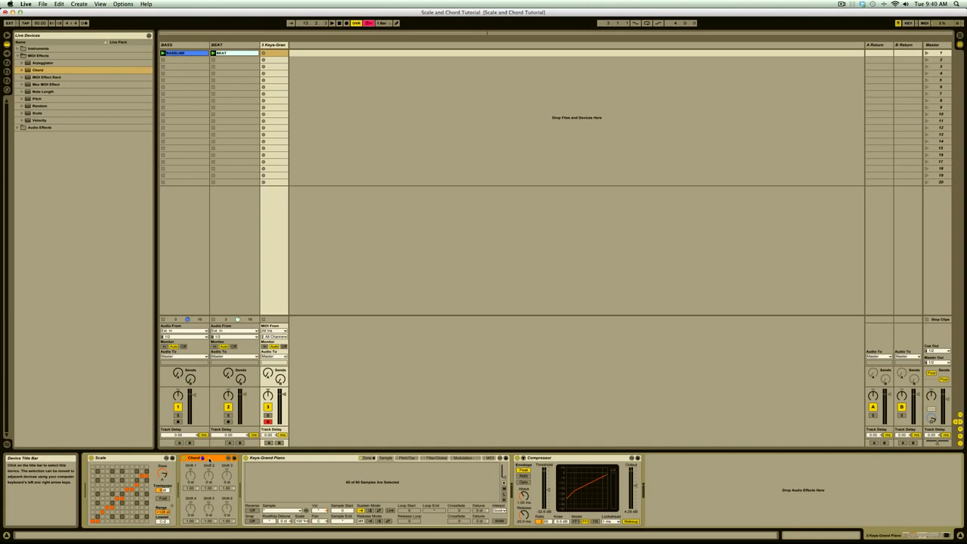
Set the Chord effect's Shift 1 to +3 st and Shift 2 to +7 st.
drag(190, 476, 191, 459)
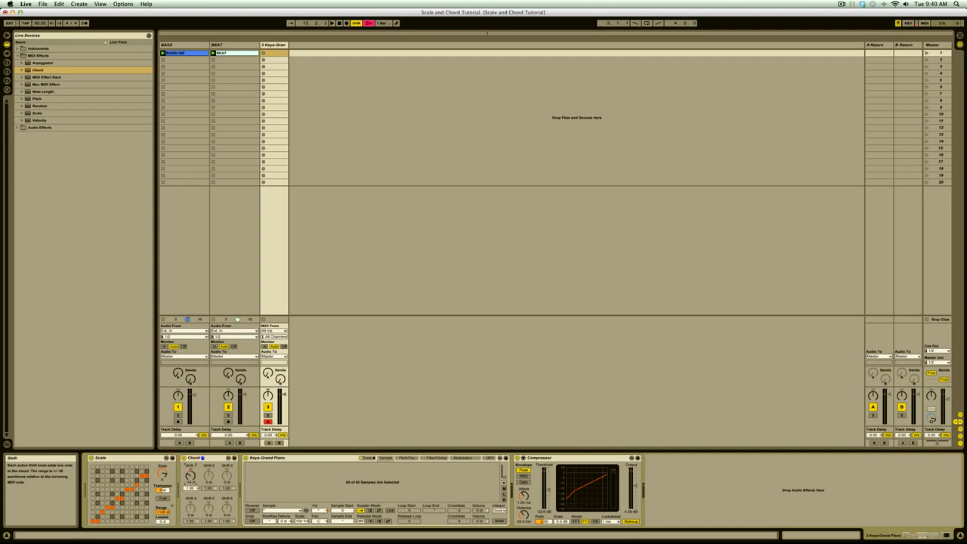
key(Delete)
drag(190, 476, 191, 470)
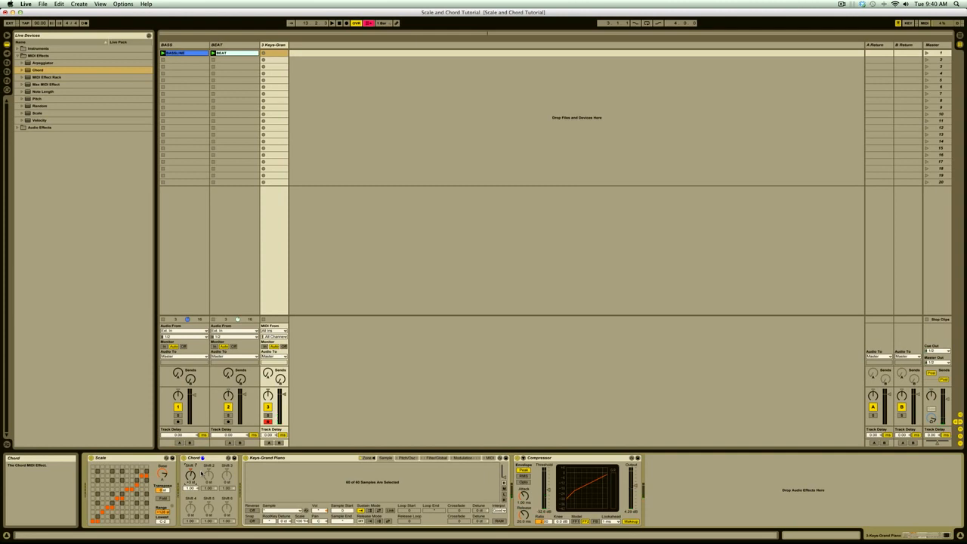
drag(208, 475, 215, 466)
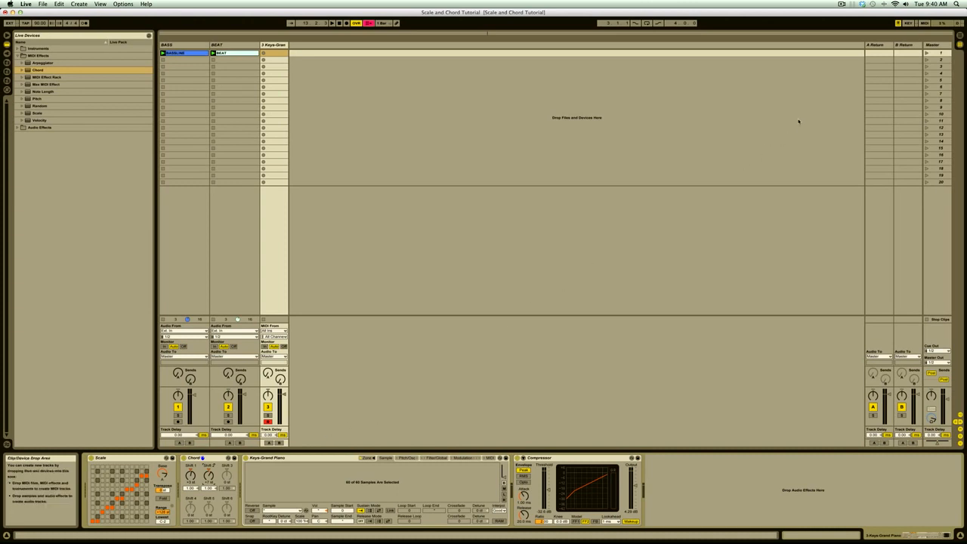
Launch the first scene to record piano chords along with the bassline and beat.
click(926, 53)
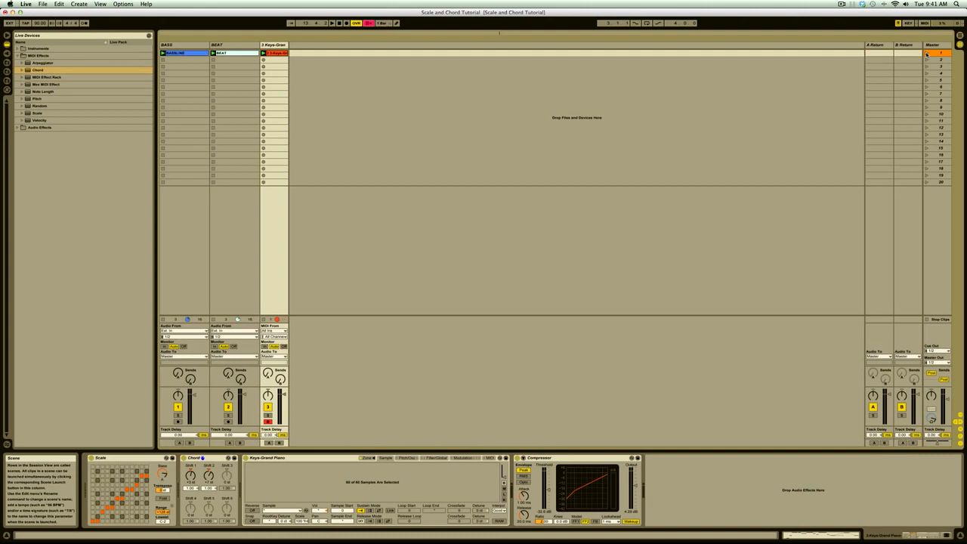
Add the Schwarzonator2.0 Max MIDI effect to the piano track in front of the Keys-Grand Piano instrument.
click(22, 85)
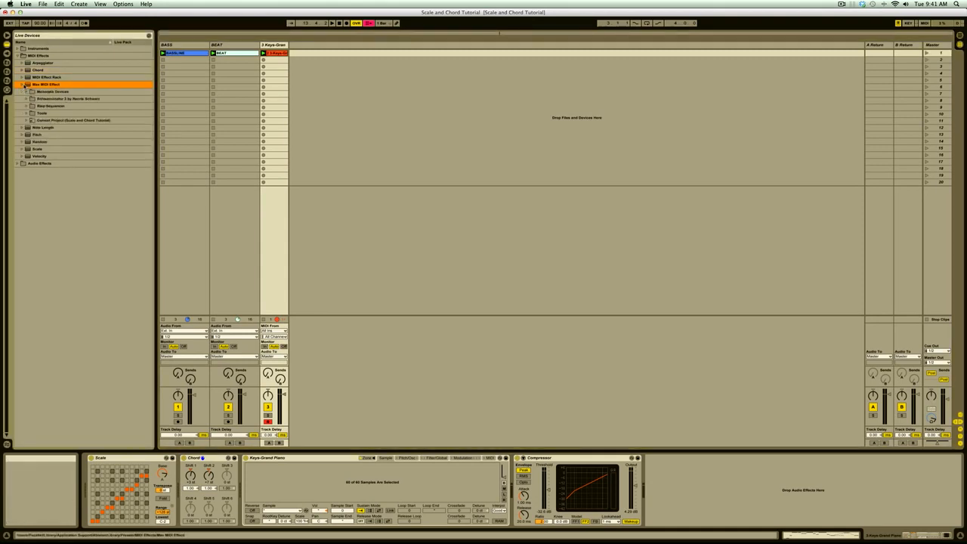
click(30, 99)
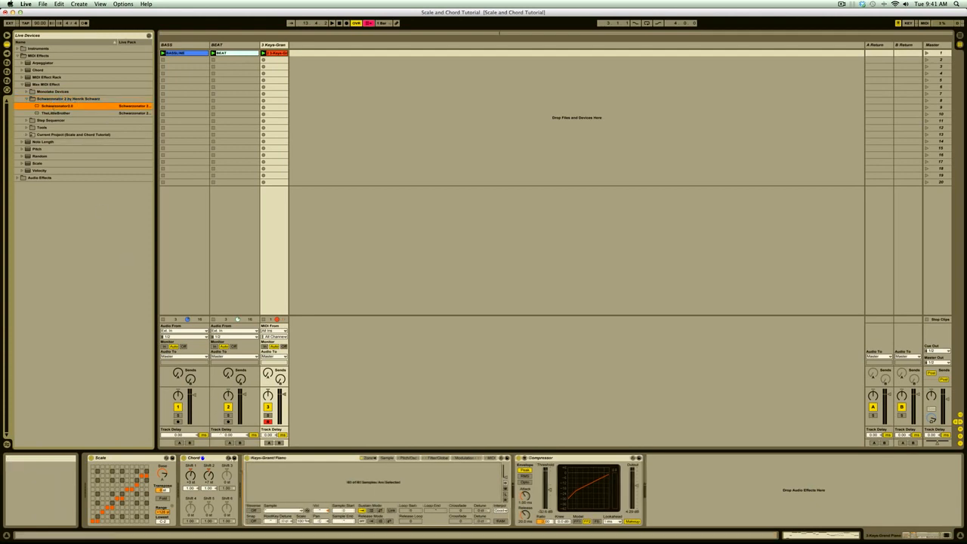
key(Return)
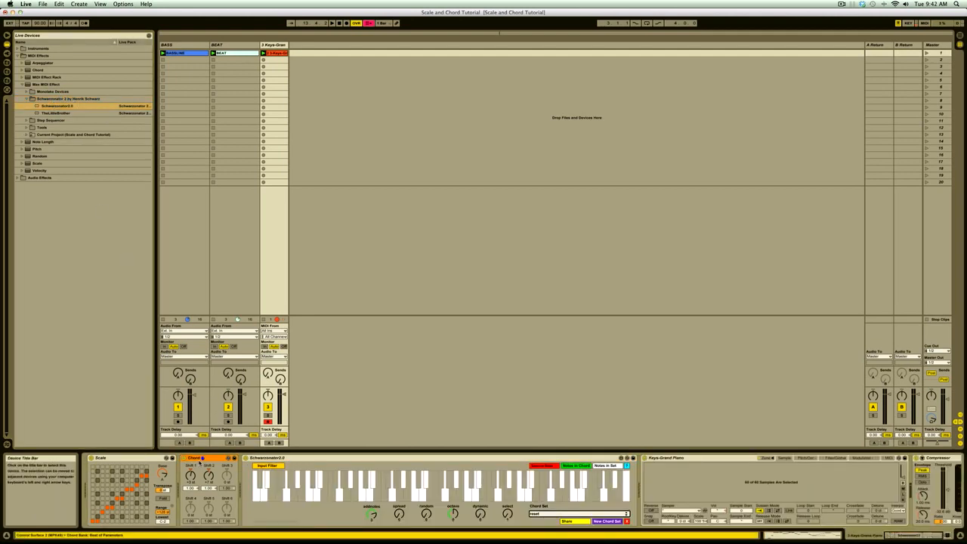
Delete the Chord and Scale effects from the piano track's device chain.
key(Delete)
click(142, 458)
key(Delete)
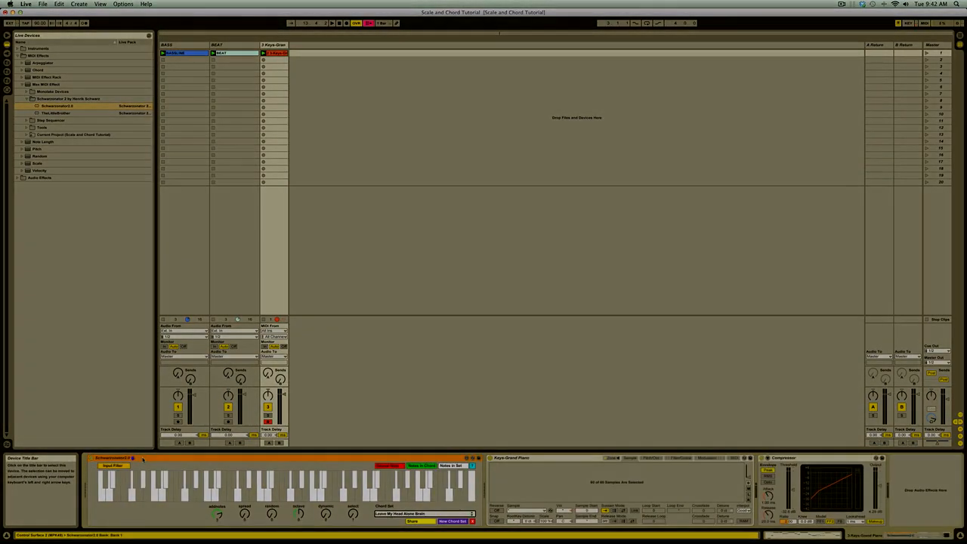